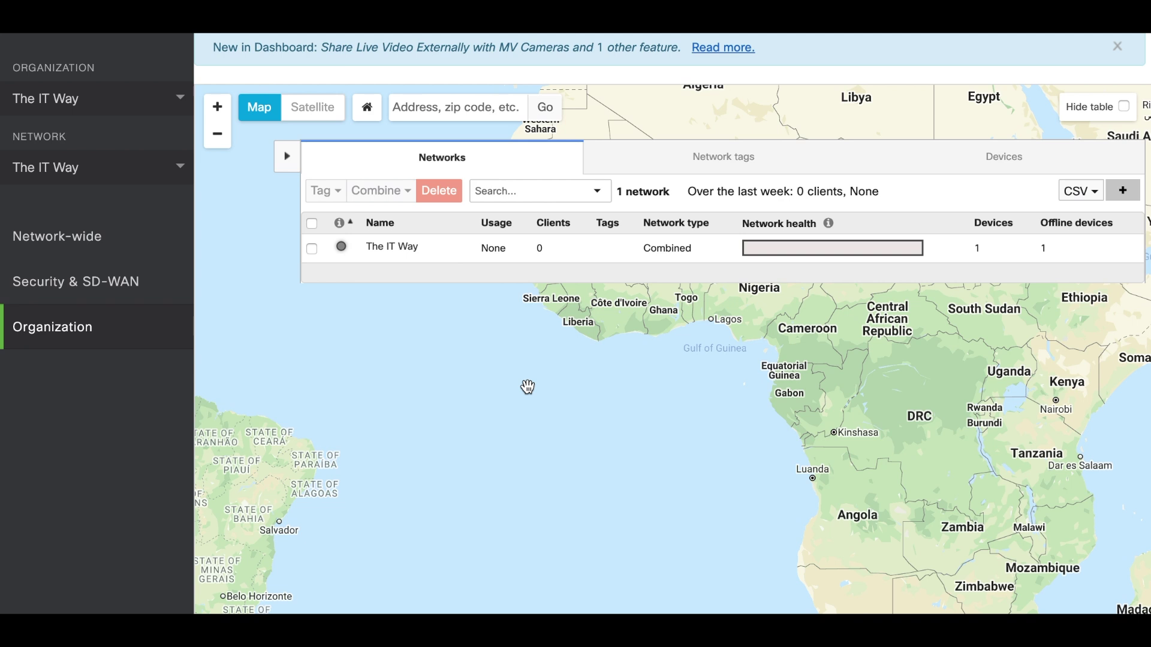
- Review the Internal, Guest and Server VLAN subnets on the appliance's Addressing & VLANs page
mouse_move(153, 292)
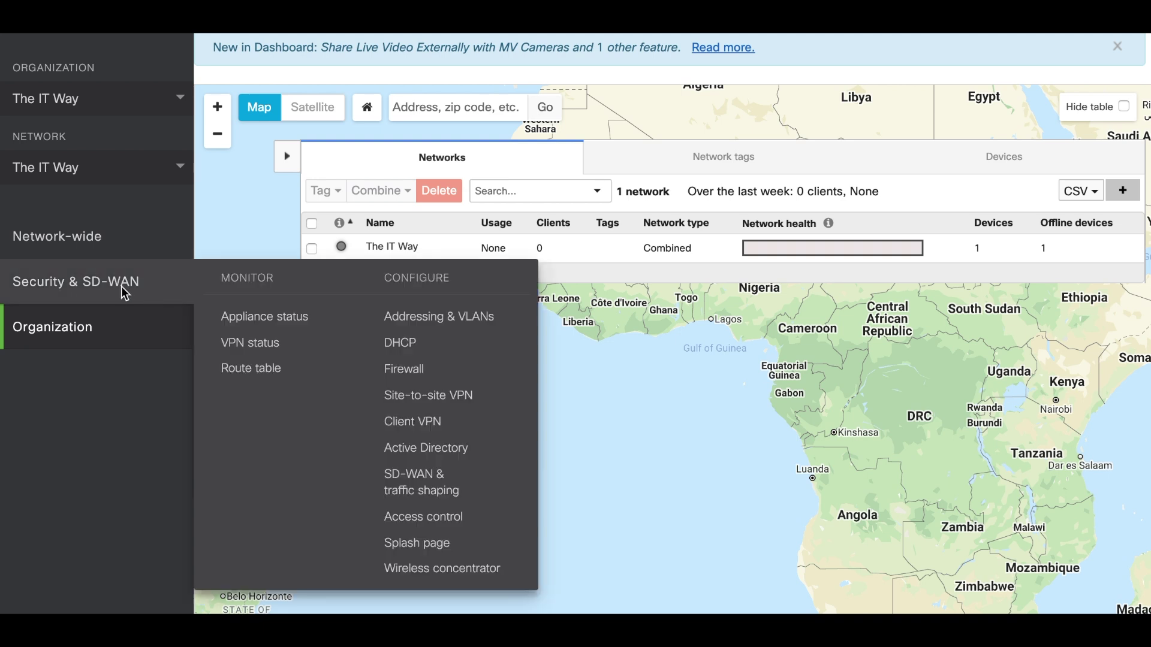
left_click(419, 324)
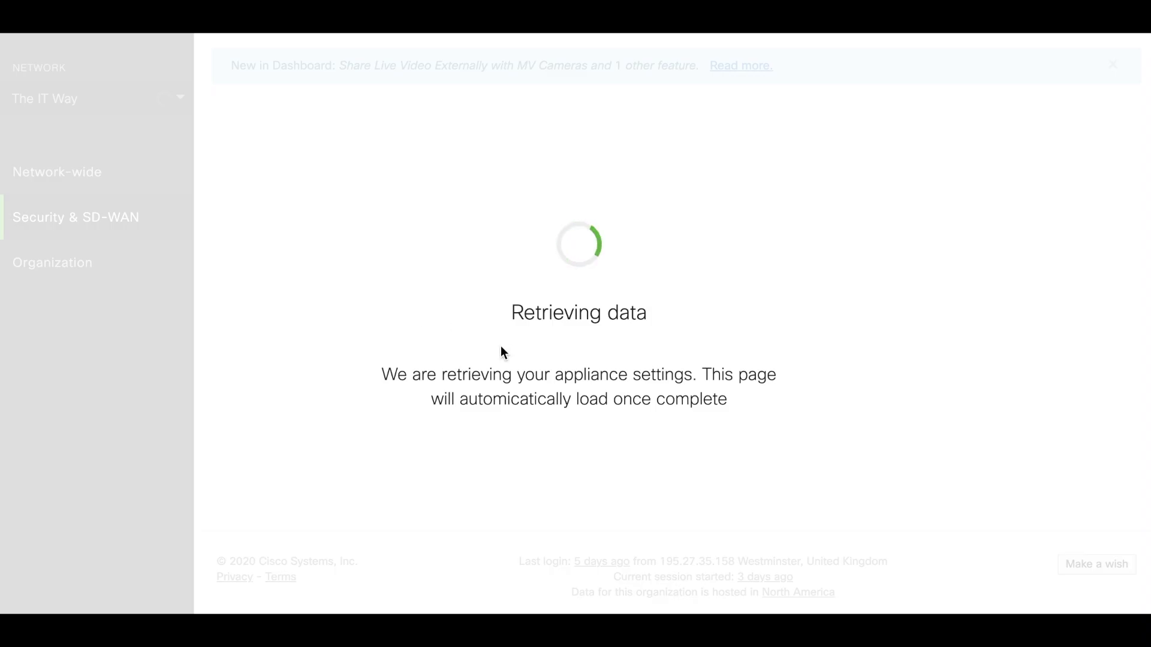
scroll(458, 412, "down", 5)
scroll(459, 413, "down", 4)
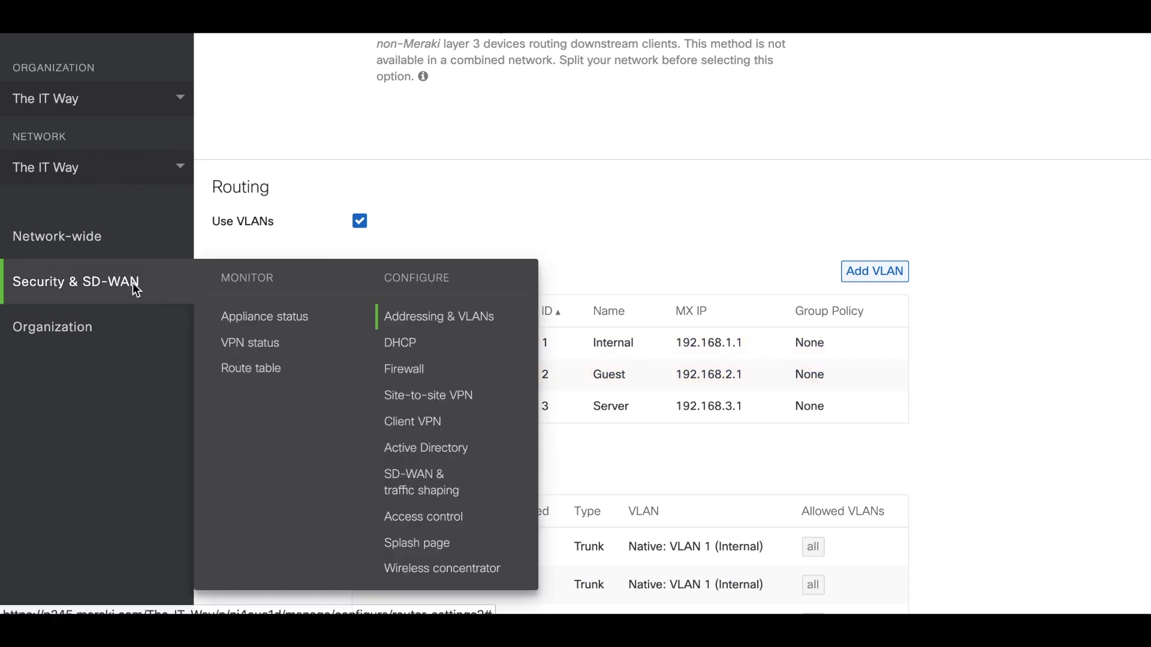
- Add a first outbound firewall rule with protocol set to Any
left_click(405, 370)
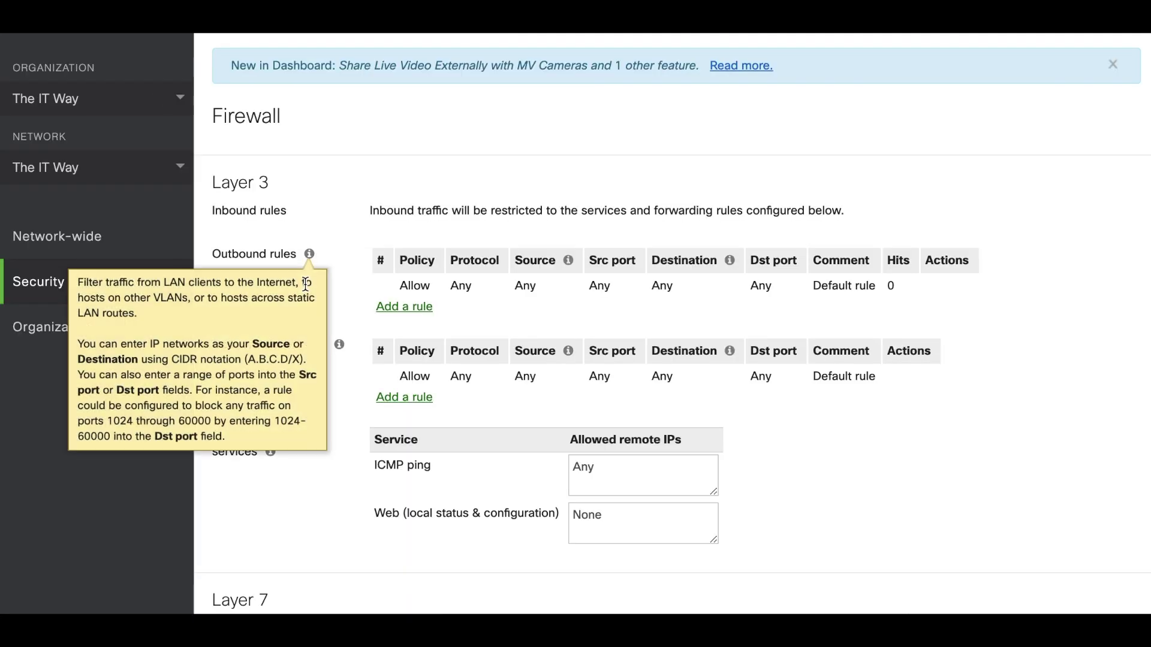
scroll(358, 280, "down", 4)
scroll(331, 384, "up", 4)
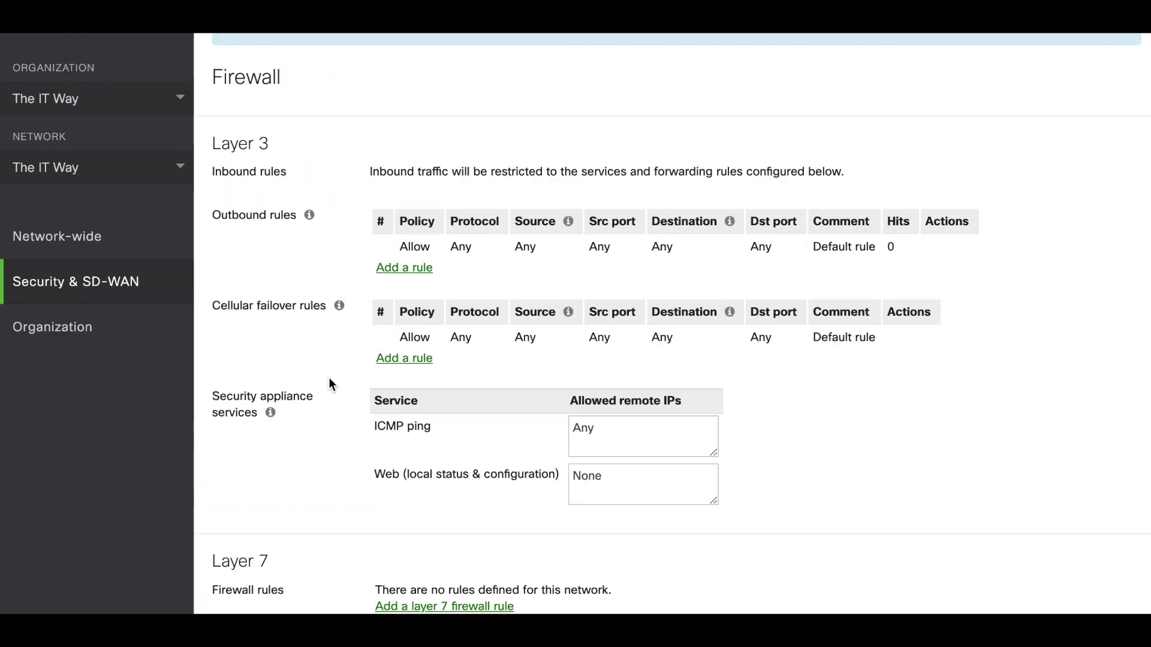
mouse_move(342, 224)
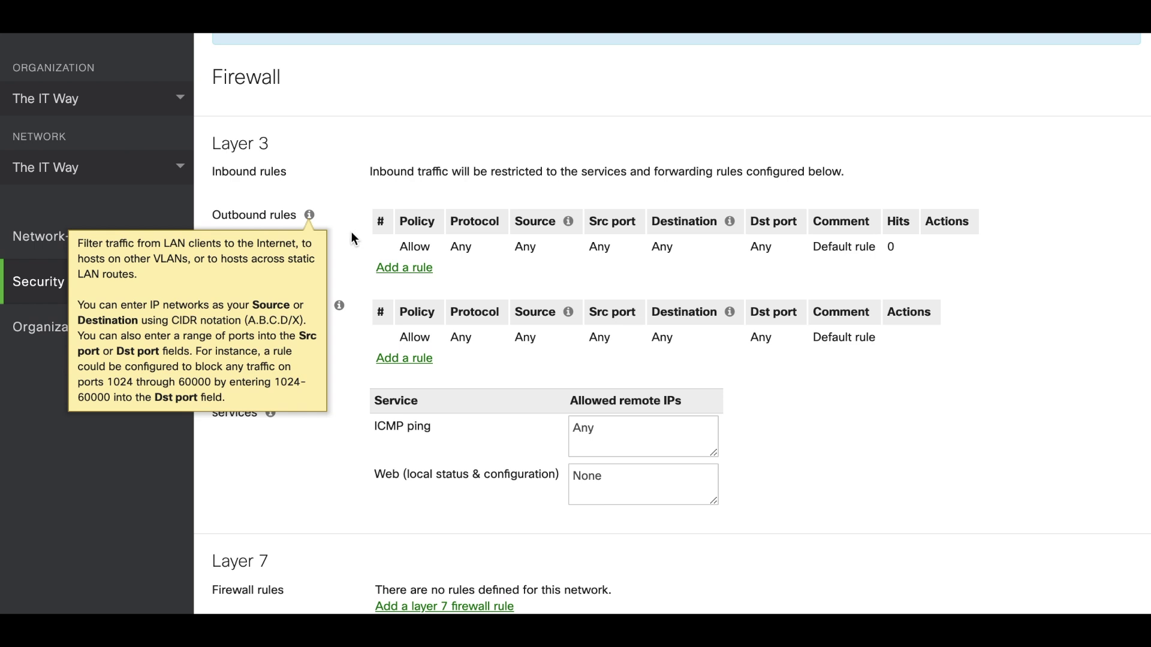
left_click(422, 268)
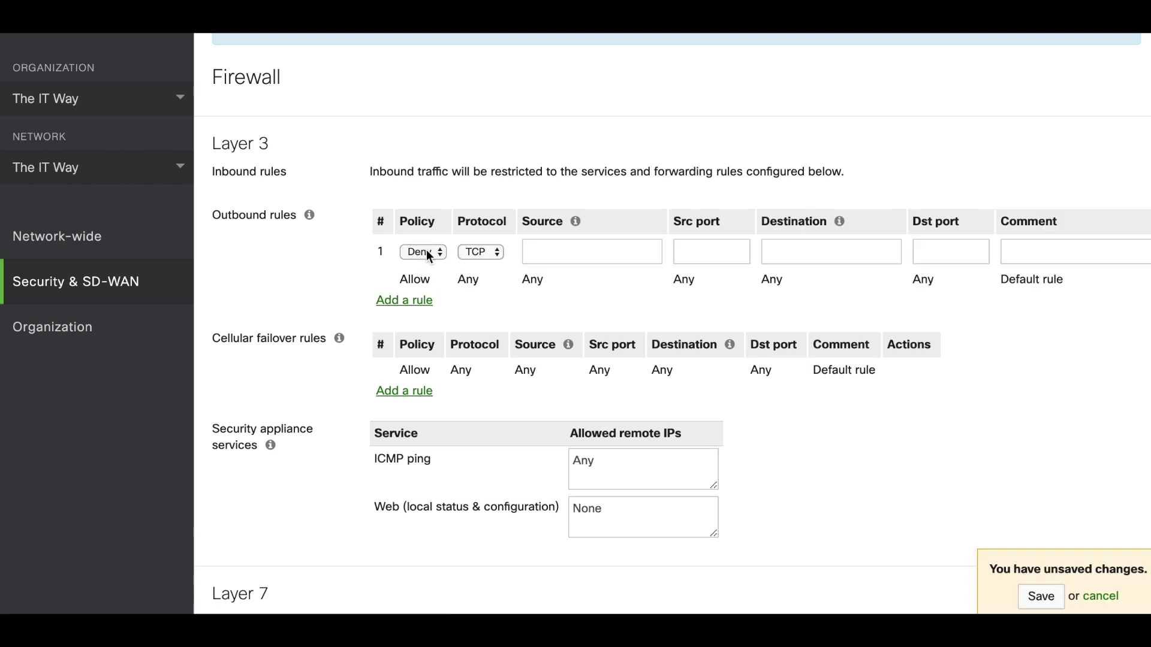
left_click(487, 259)
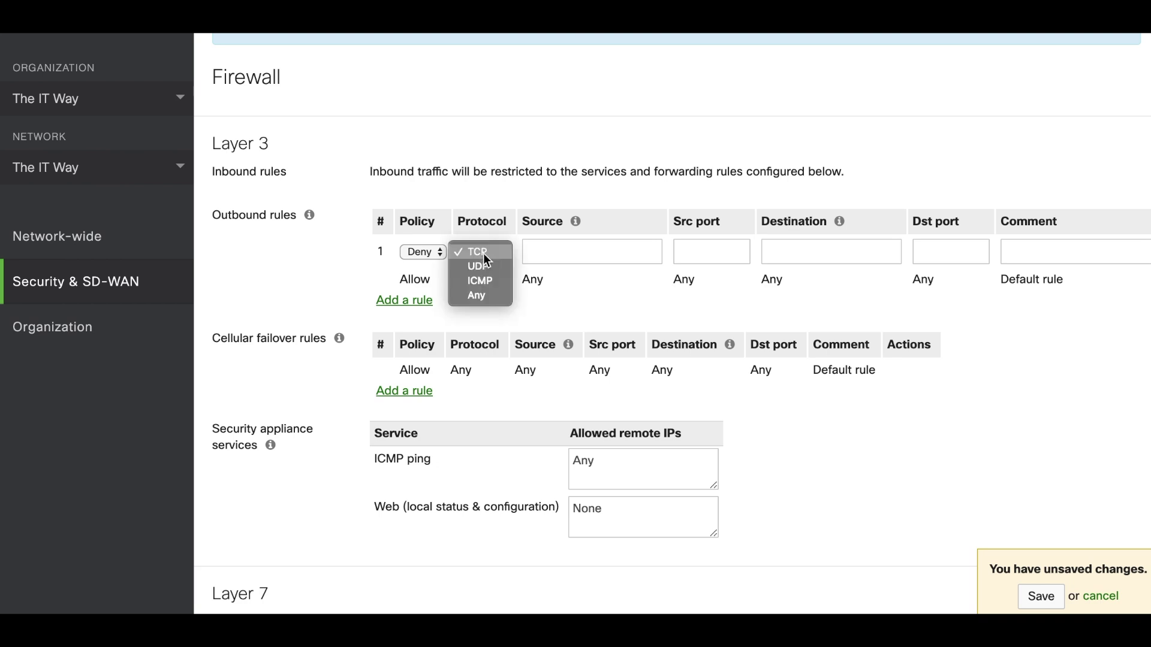
left_click(481, 295)
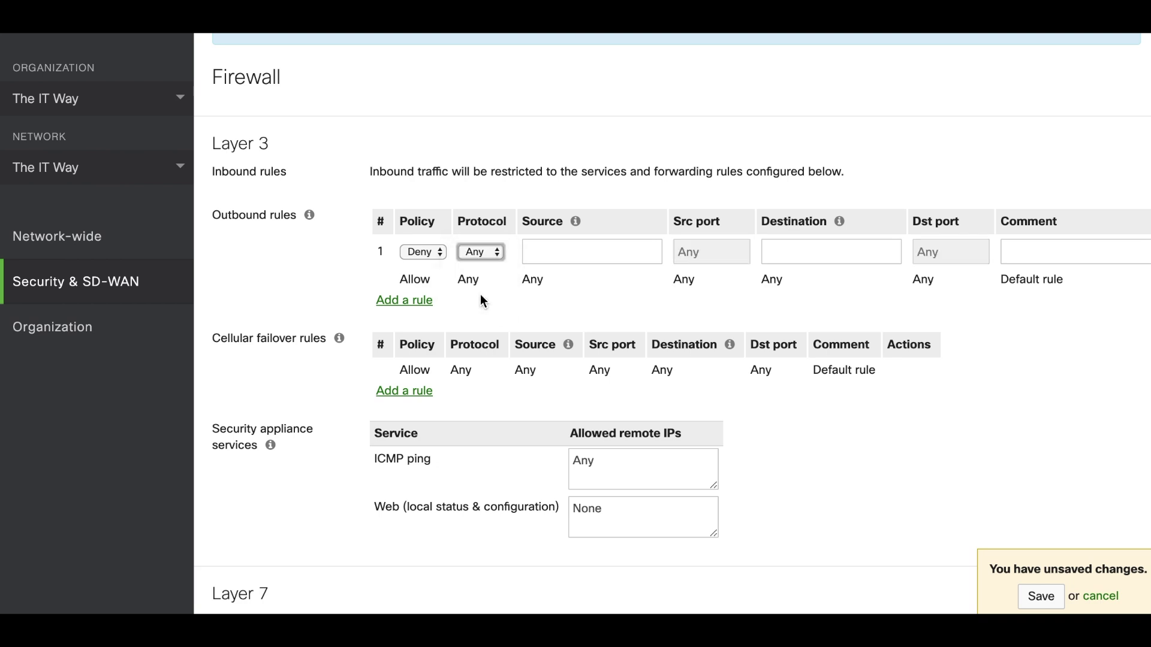
- Give rule 1 source 192.168.1.0/24, destination any and comment 'block internet traffic'
left_click(570, 257)
type("192,")
type(".168.1.")
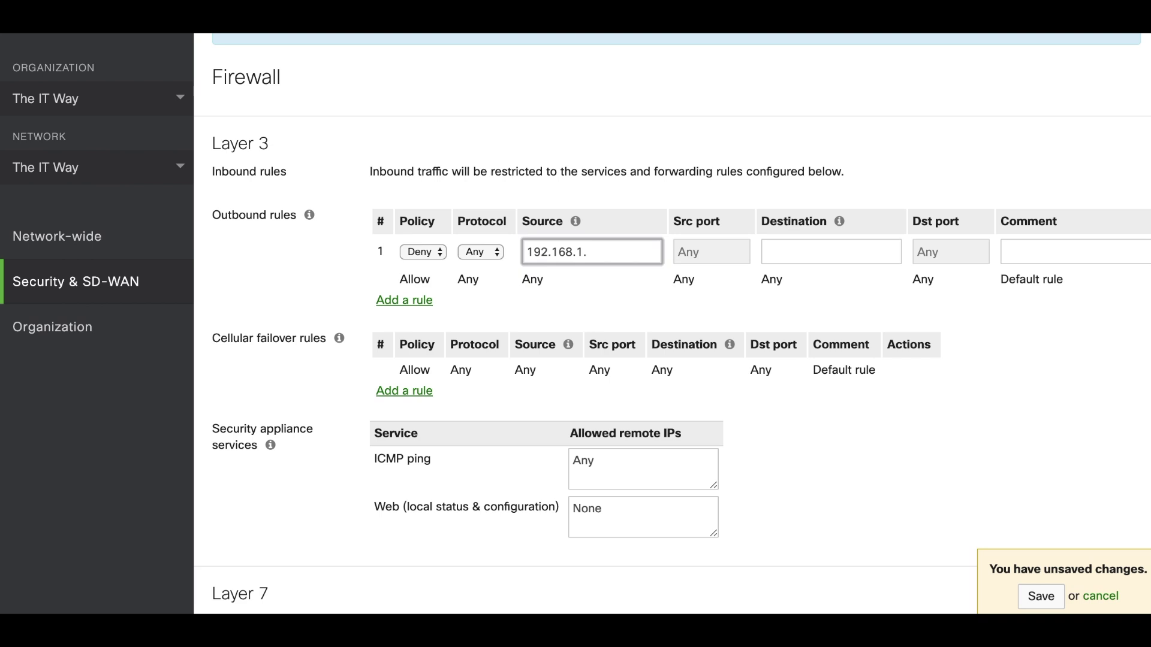
type("0/24")
left_click(787, 256)
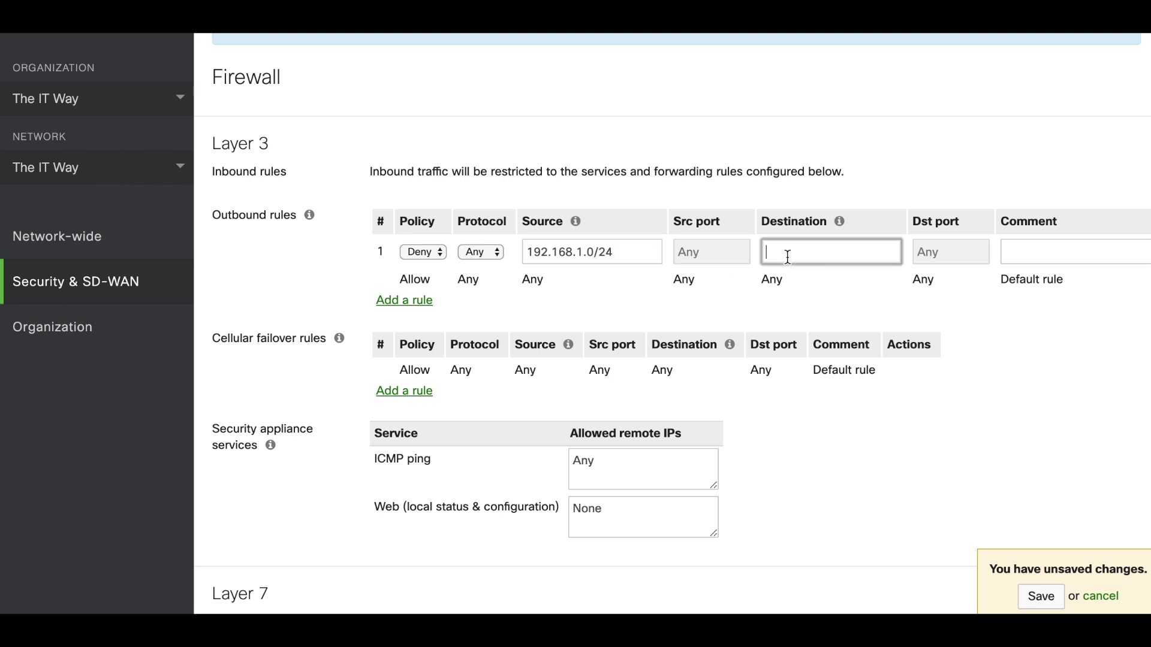
type("any")
left_click(1012, 252)
type("block internet ")
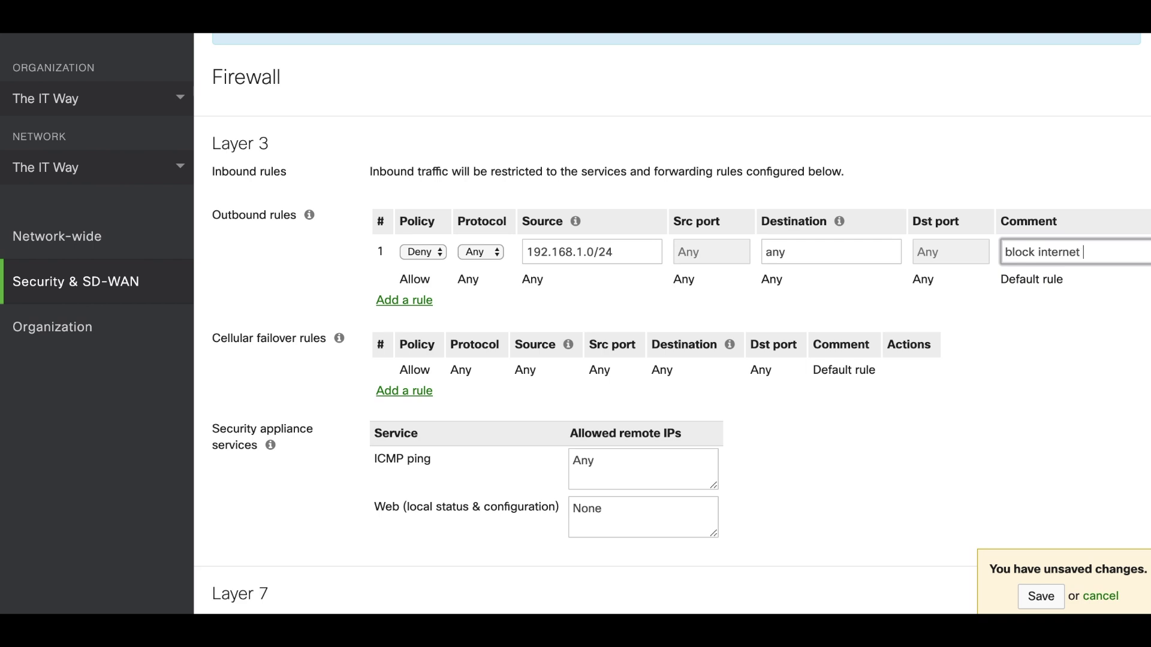
type("traffic")
- Add outbound rule 2: protocol Any, 192.168.2.0/24 to 192.168.3.0/24, commented 'block guest to server'
left_click(412, 303)
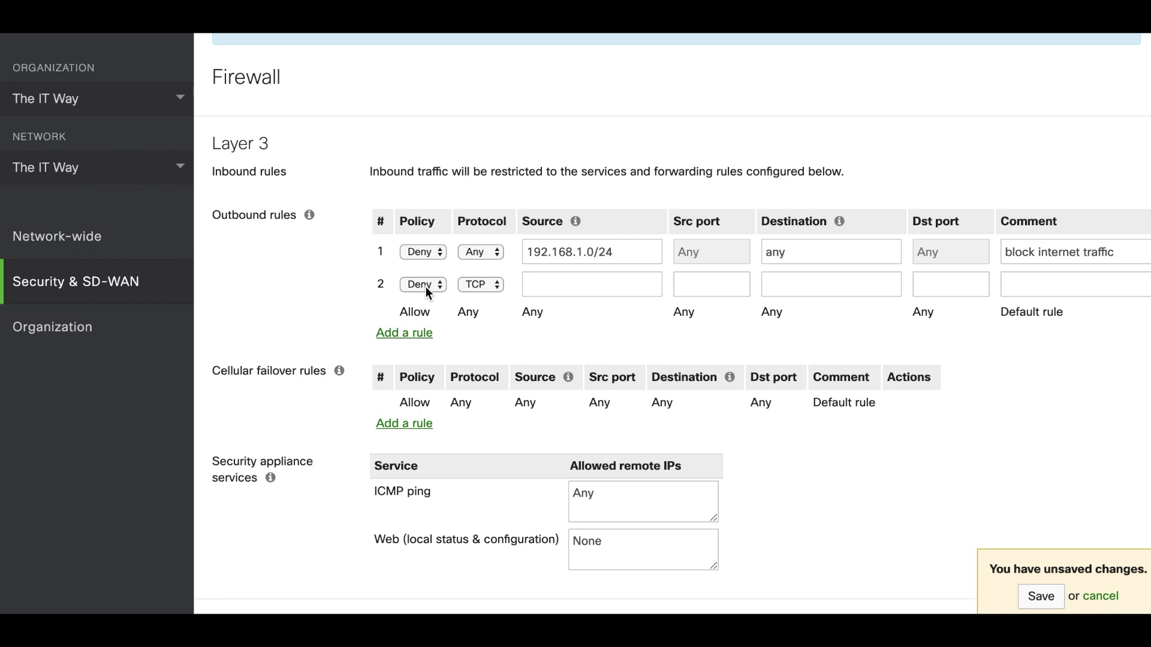
left_click(484, 293)
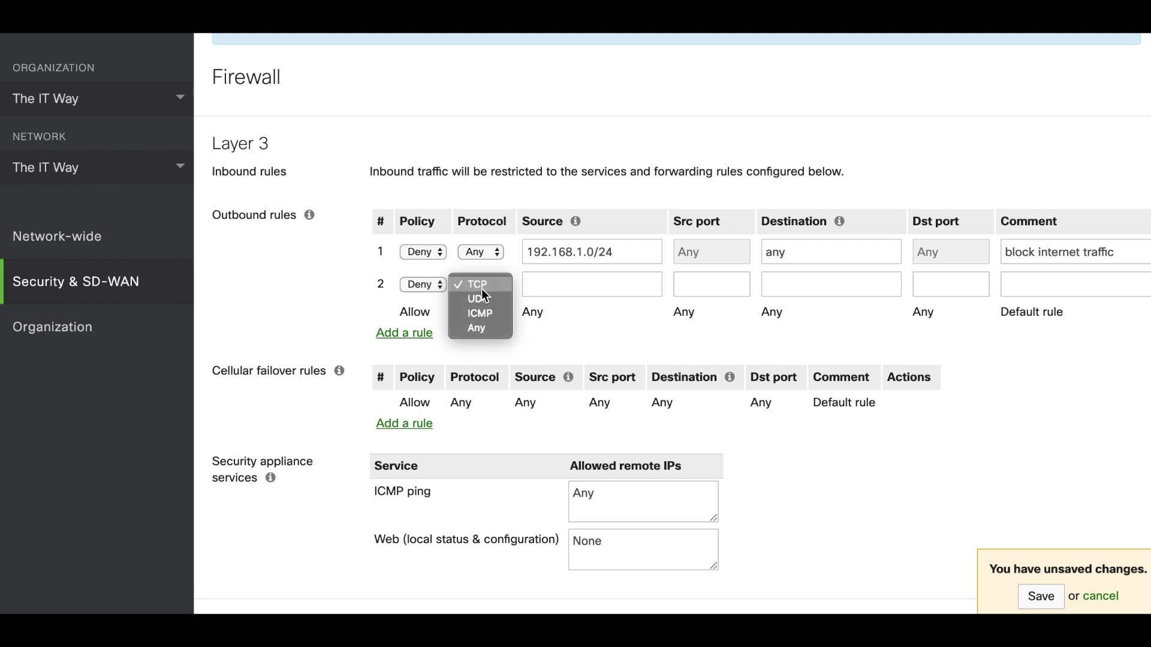
left_click(480, 330)
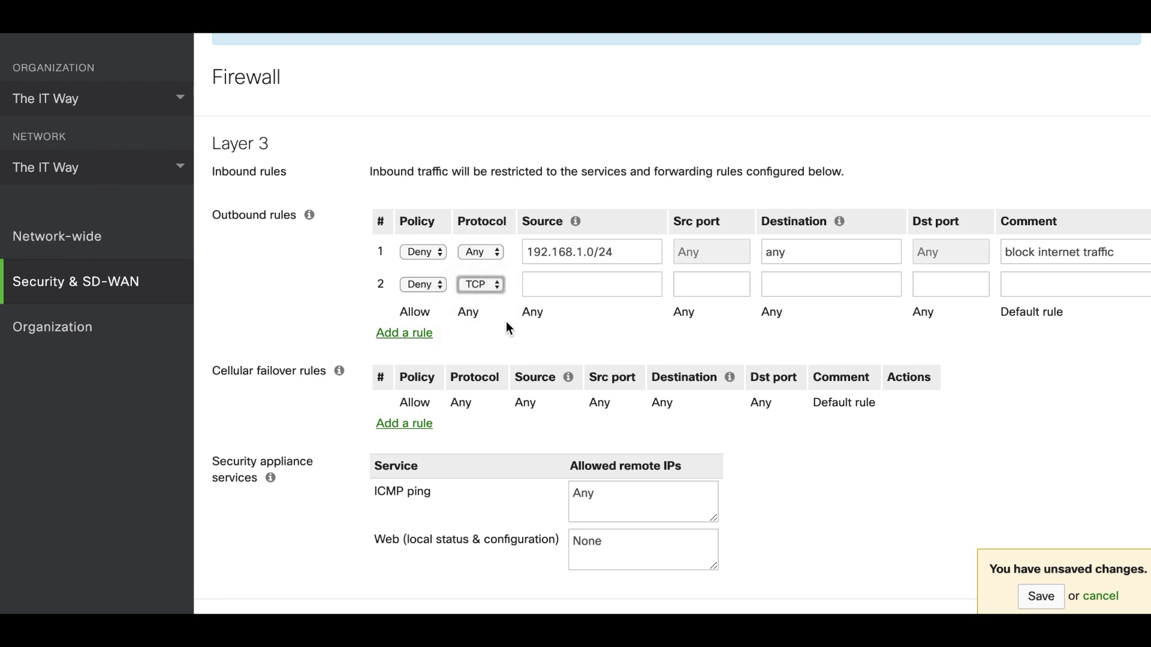
left_click(567, 291)
type("192.1")
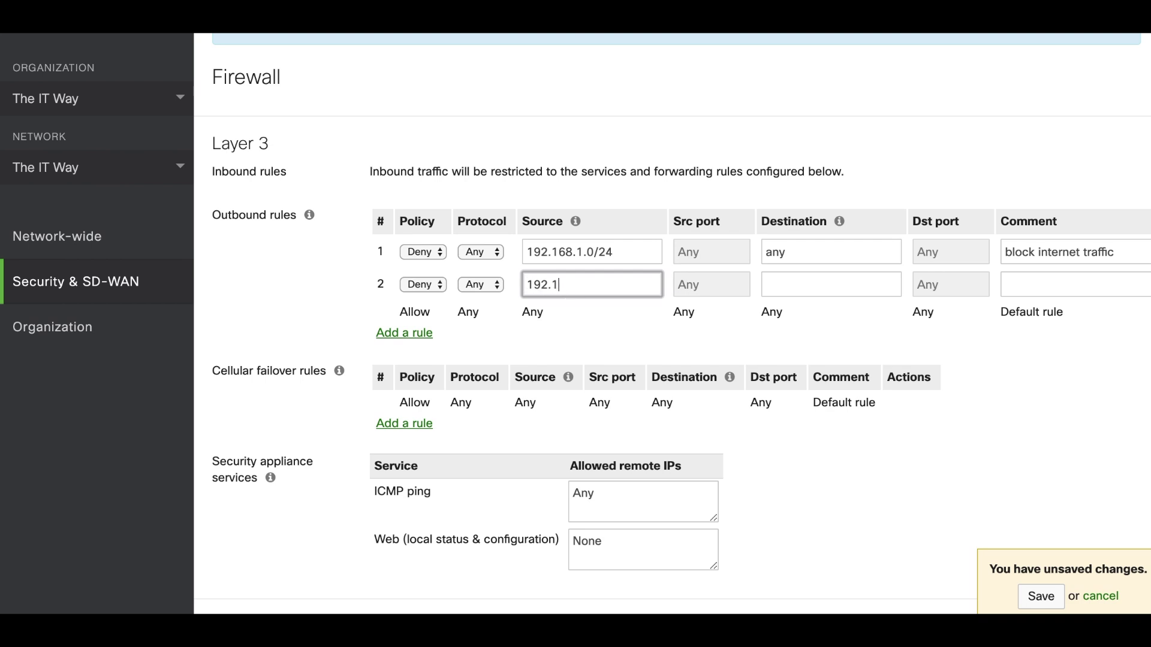
type("68.2.0/24")
left_click(773, 288)
type("192.168.3.0/24")
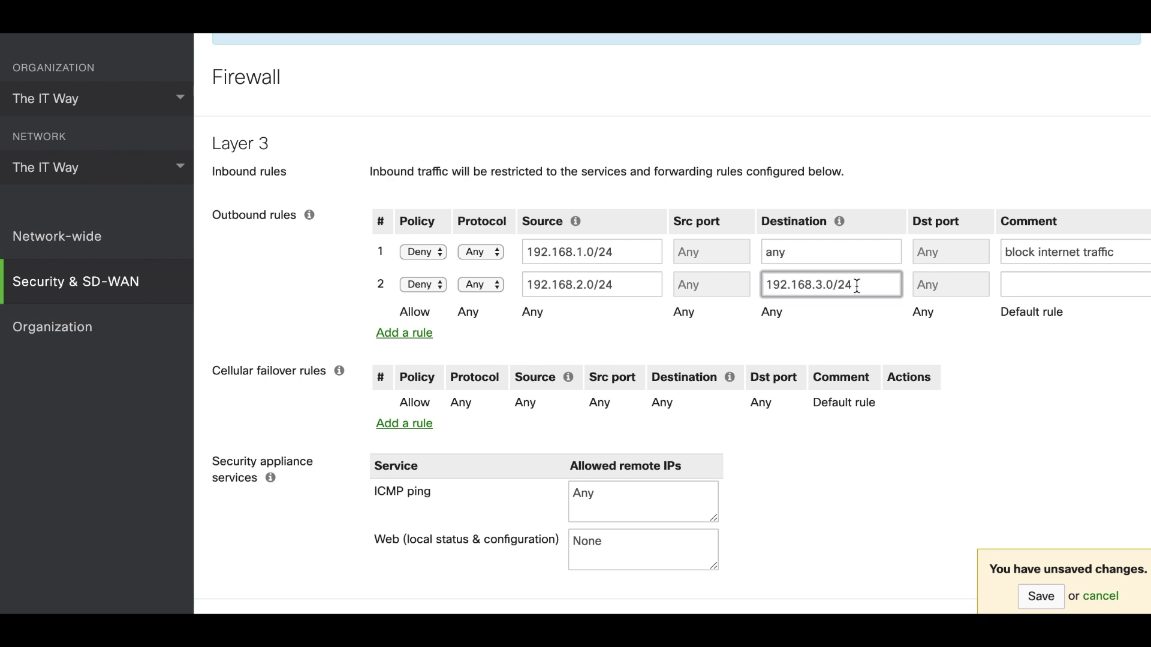
left_click(1051, 290)
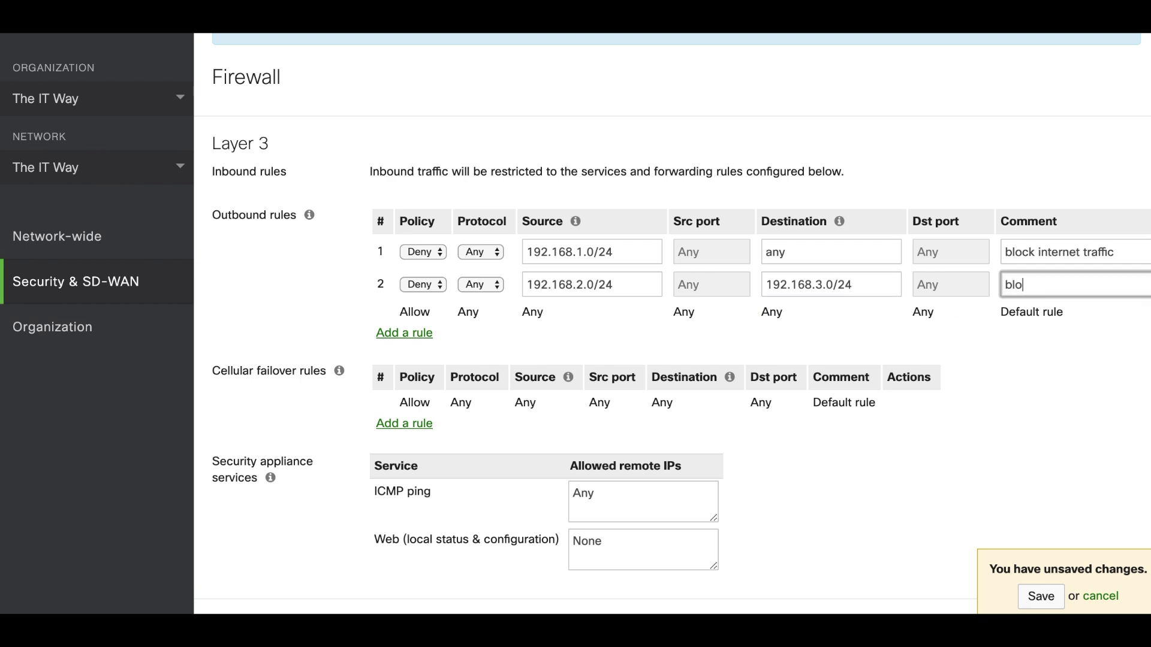
type("k guest to server")
- Add a Layer 7 rule blocking category Social web & photo sharing, all apps
scroll(807, 471, "down", 5)
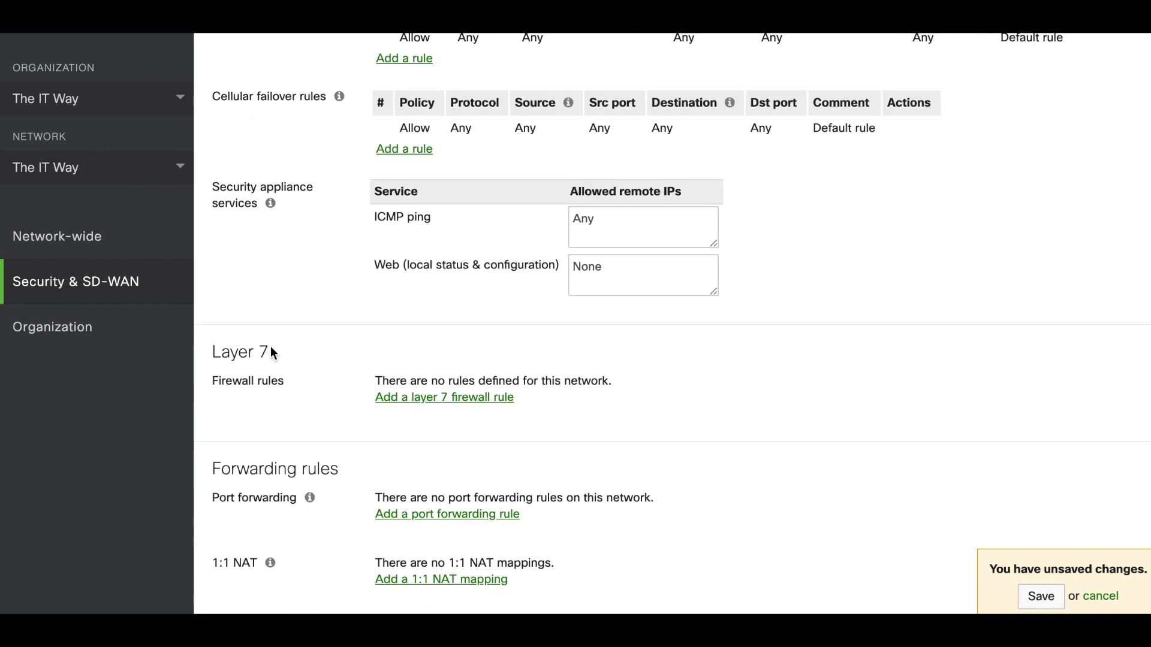
left_click(412, 398)
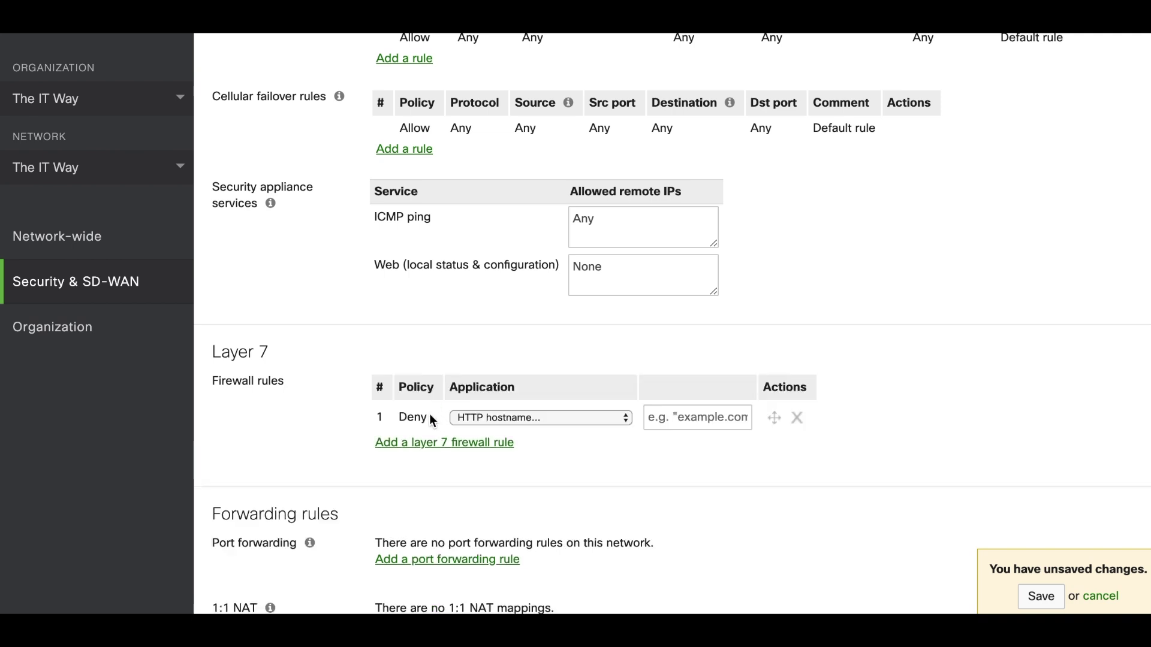
left_click(497, 416)
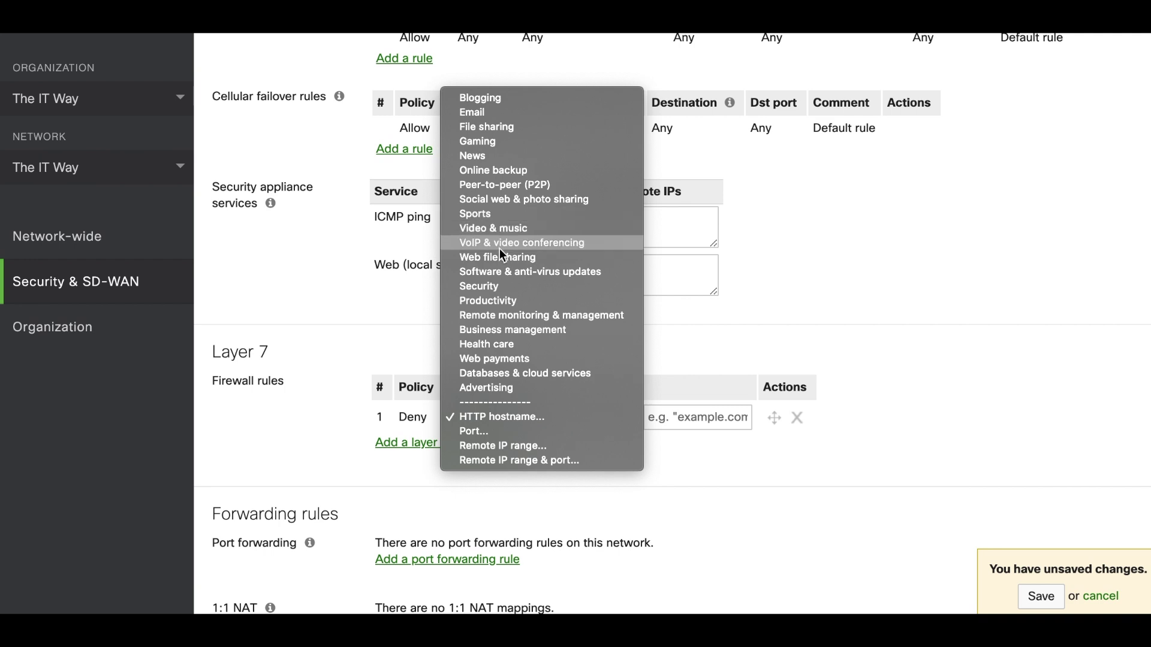
left_click(513, 200)
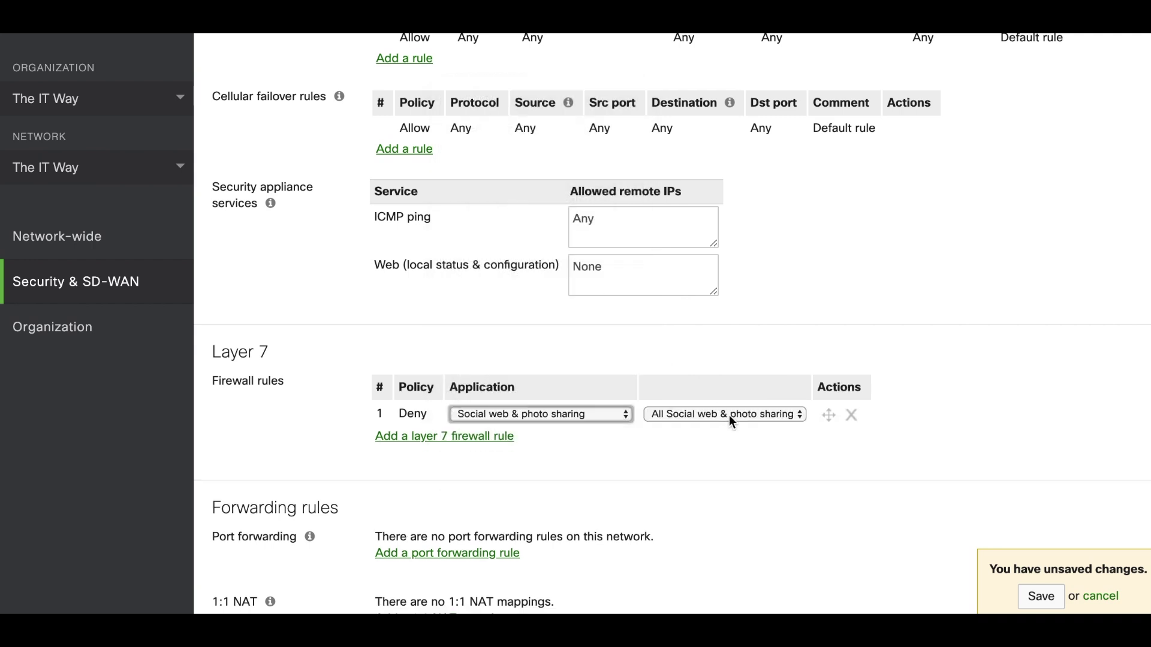
left_click(729, 414)
scroll(719, 548, "down", 3)
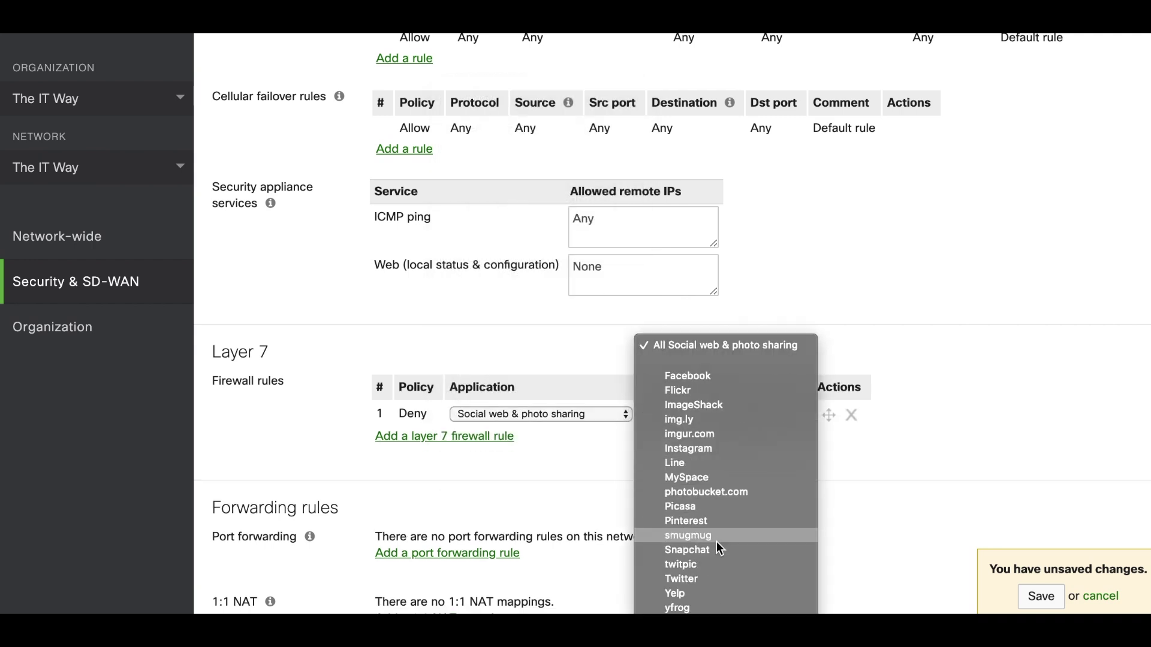
left_click(688, 354)
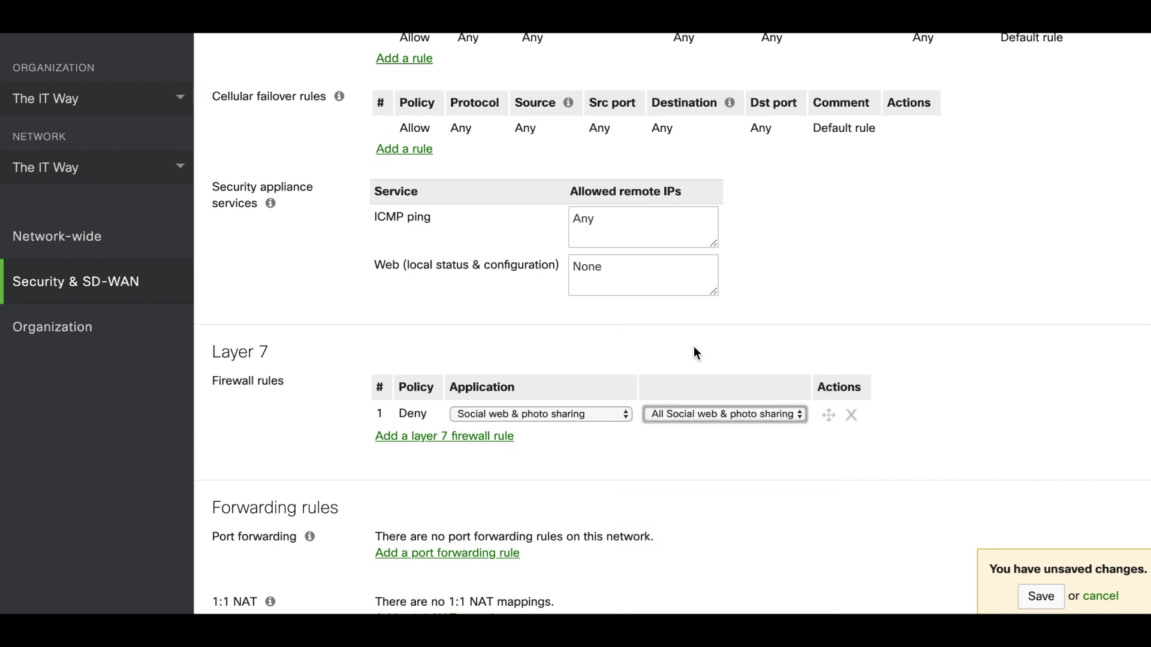
- Save the firewall changes and look over the saved Layer 3 and Layer 7 rules
left_click(1040, 597)
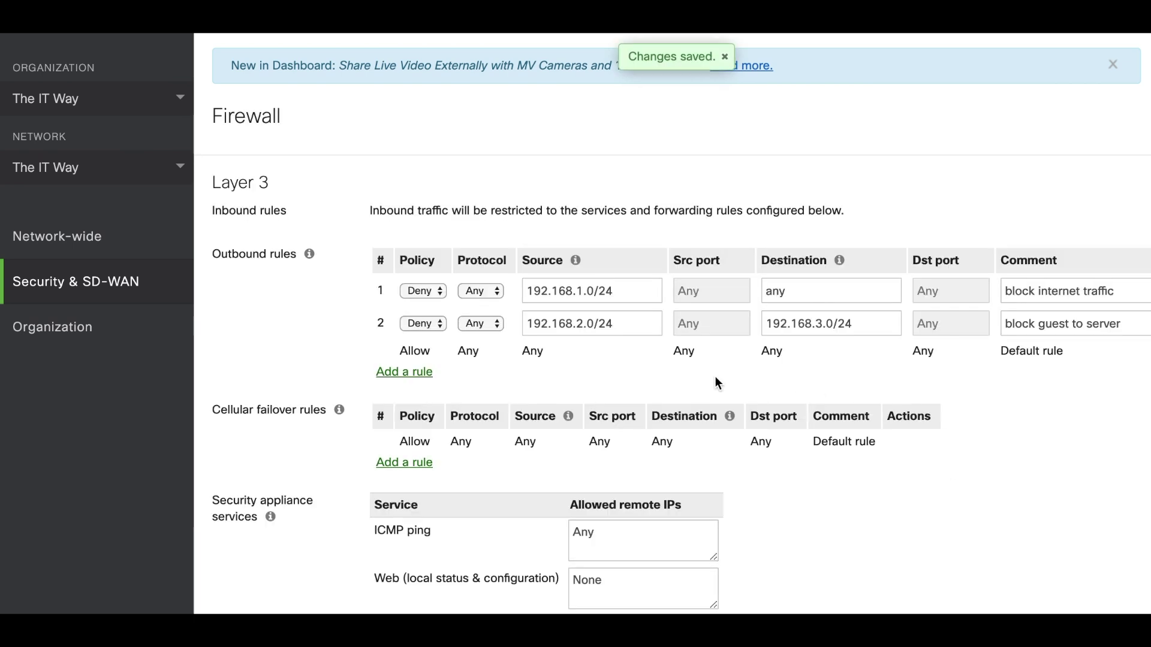
scroll(718, 384, "down", 2)
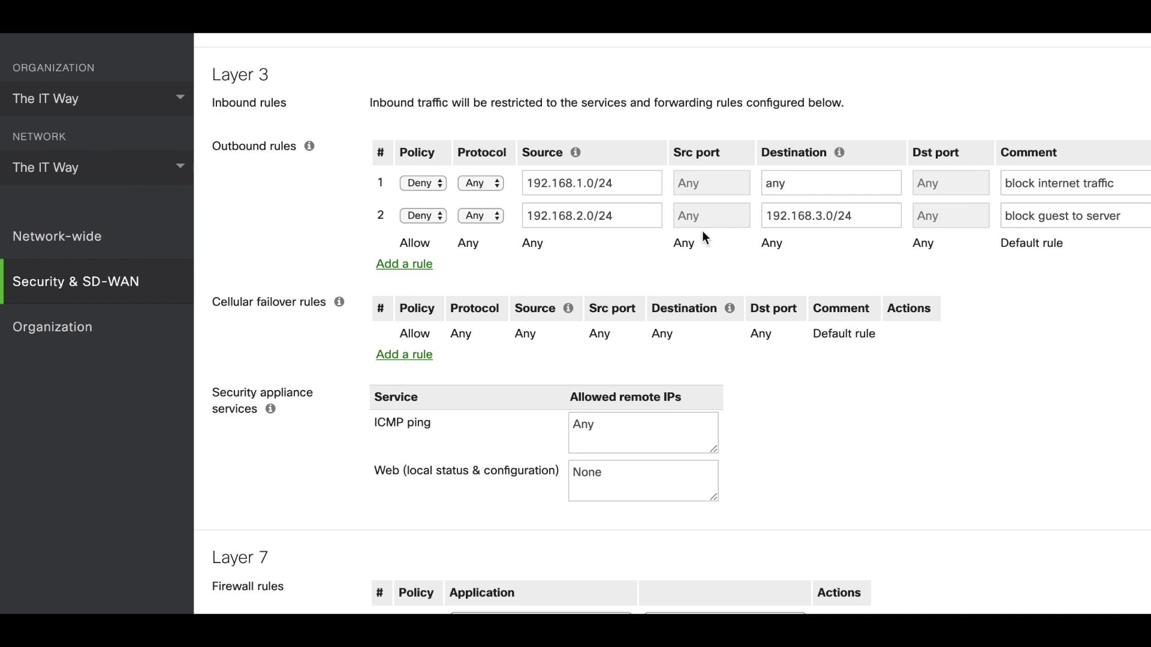
scroll(704, 235, "down", 7)
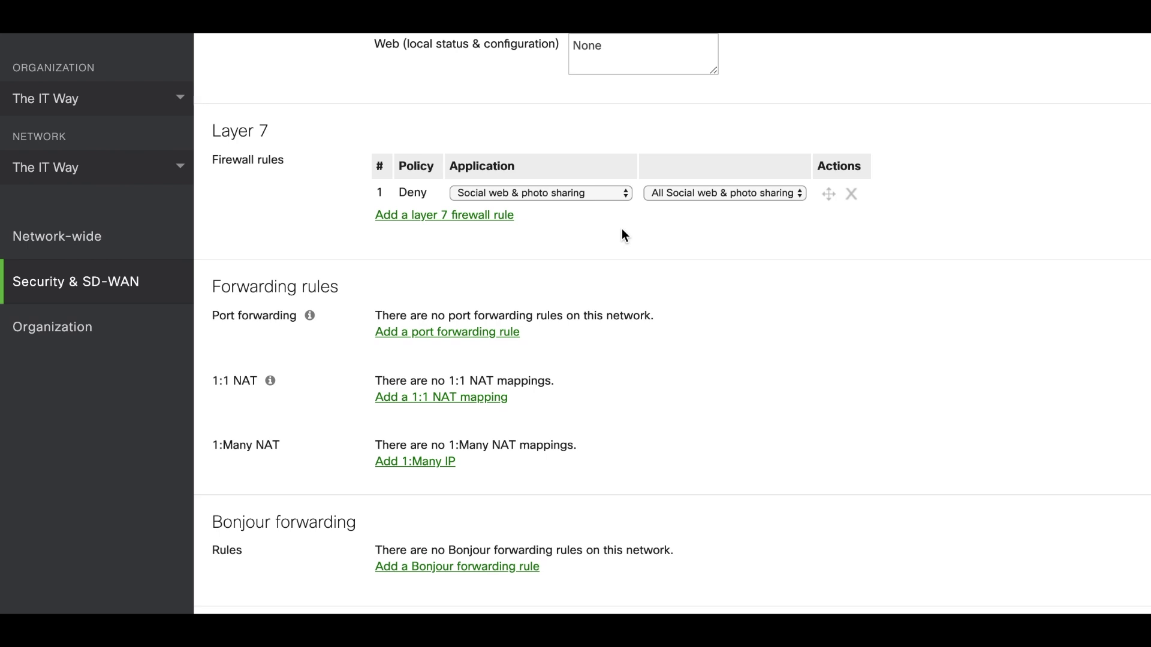
scroll(623, 235, "up", 5)
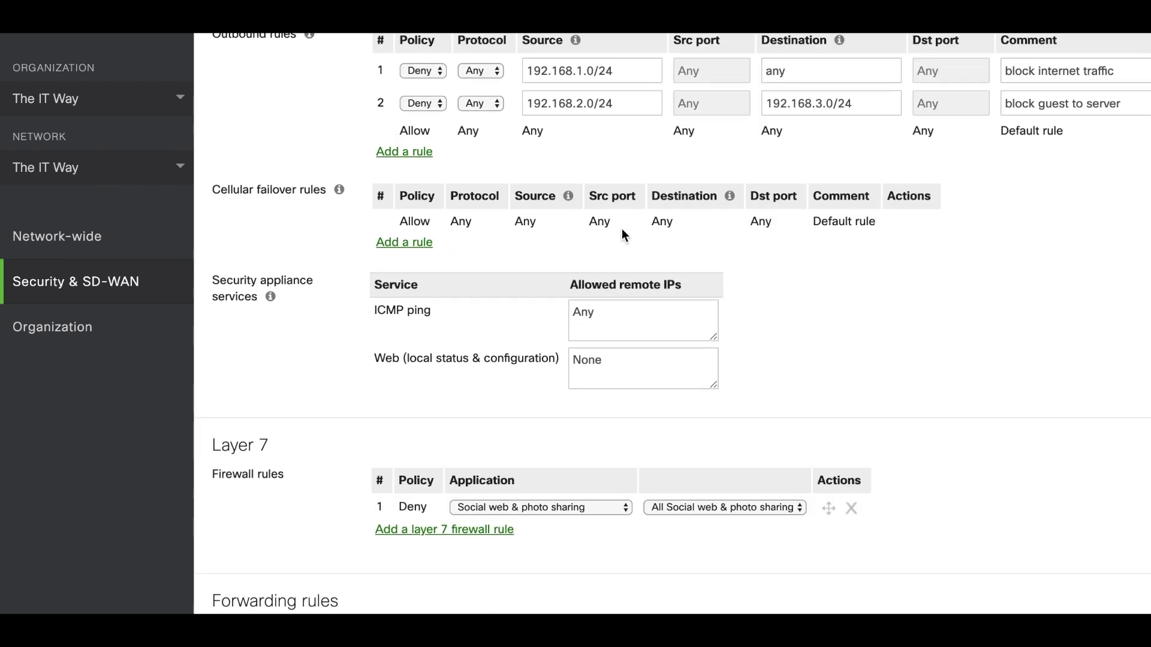
scroll(623, 234, "down", 3)
scroll(623, 235, "down", 2)
scroll(623, 235, "up", 1)
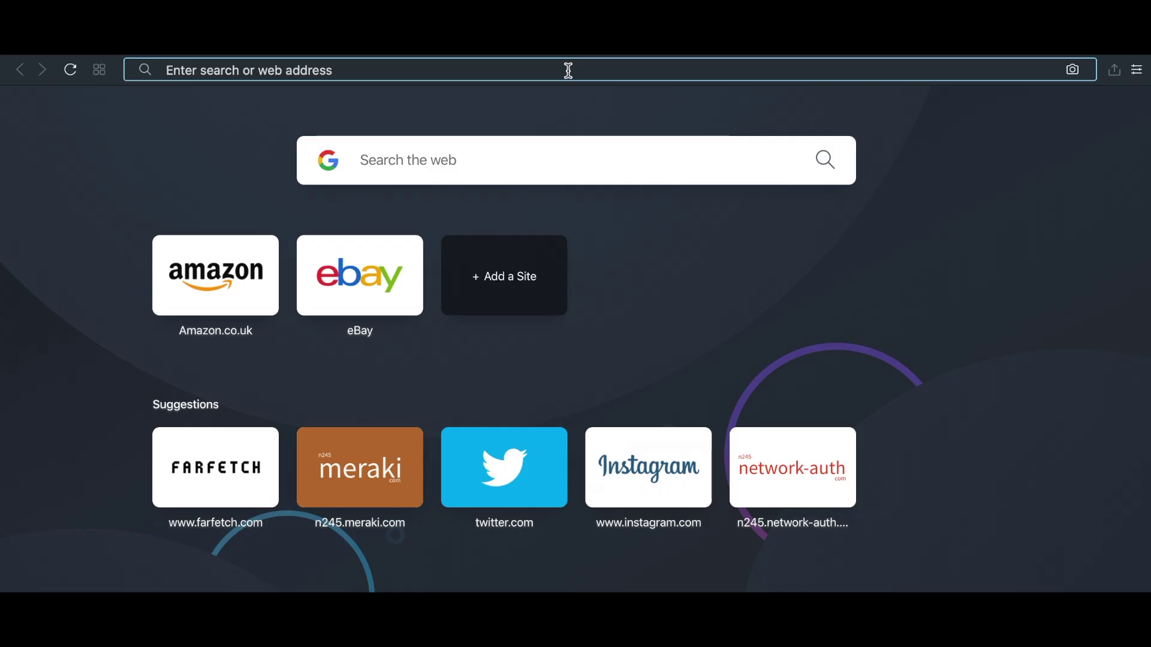
- Test the social-media block by requesting instagram.com and then facebook.com in Vivaldi
type("ins")
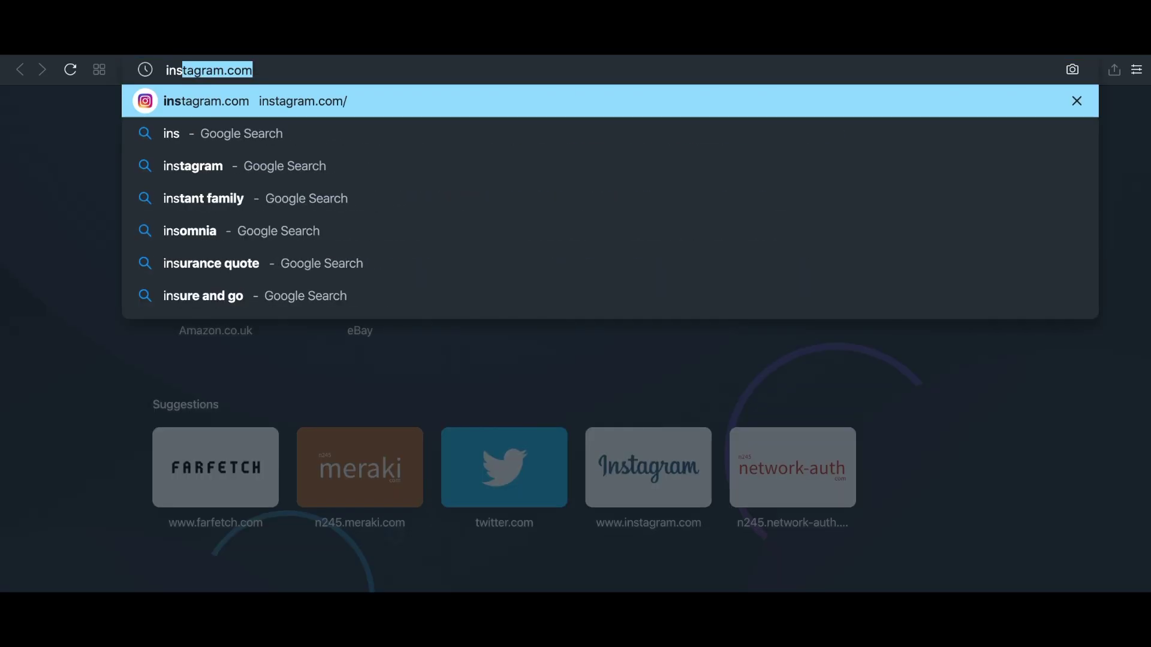
type("tagram.com")
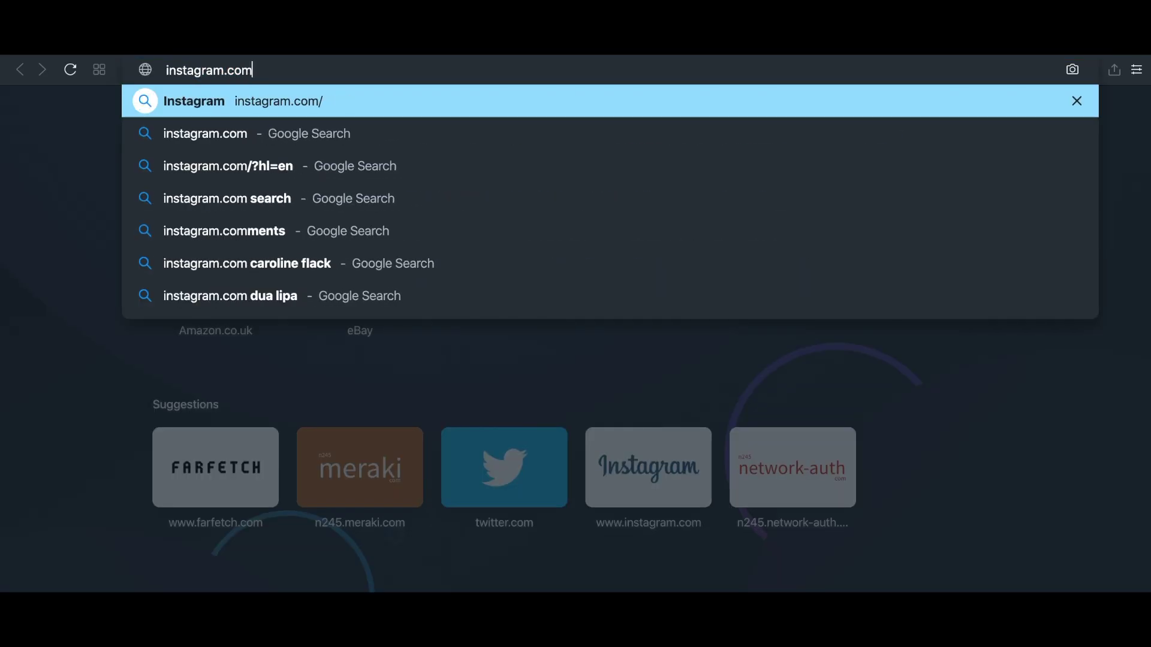
key("Return")
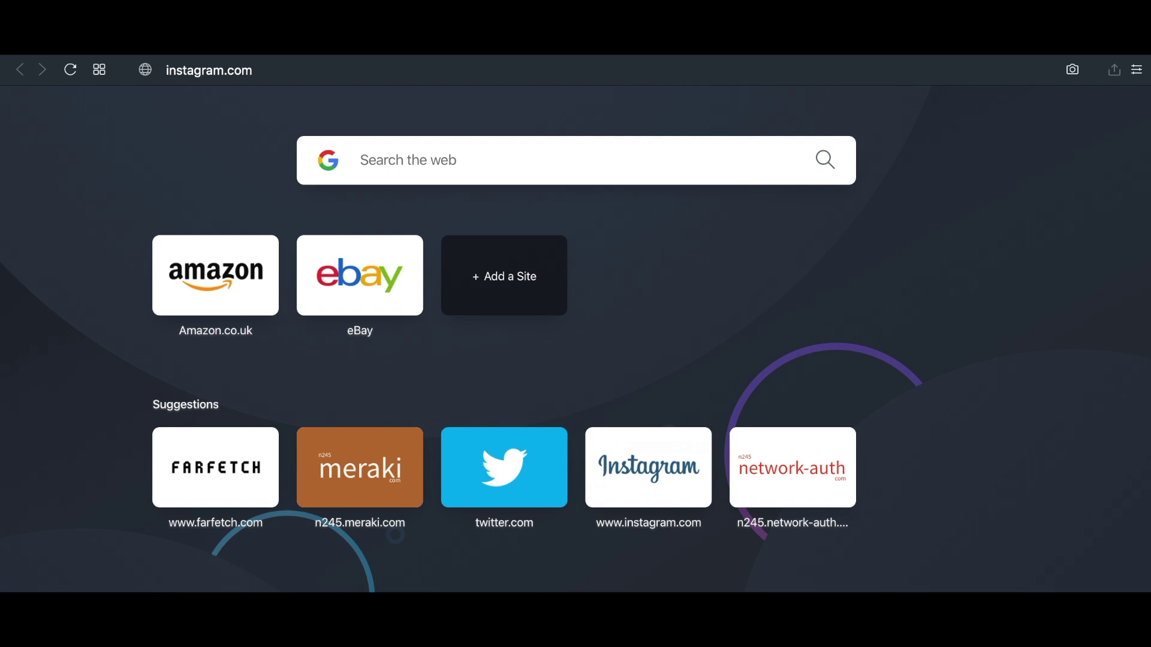
key("ctrl+l")
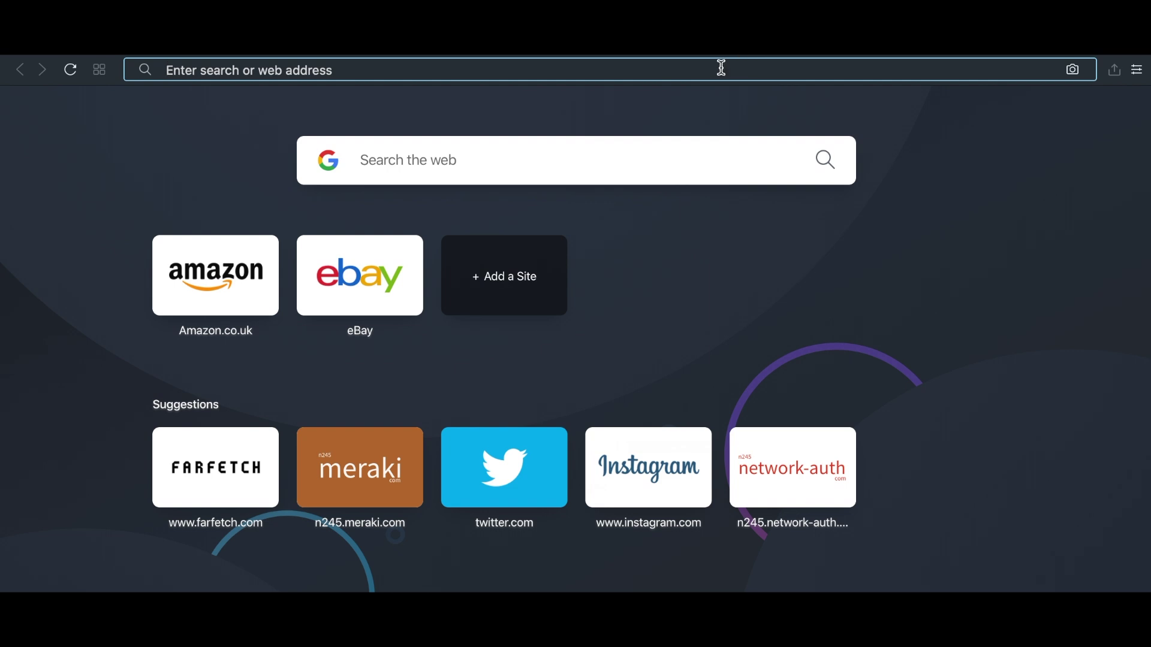
type("facebook.com")
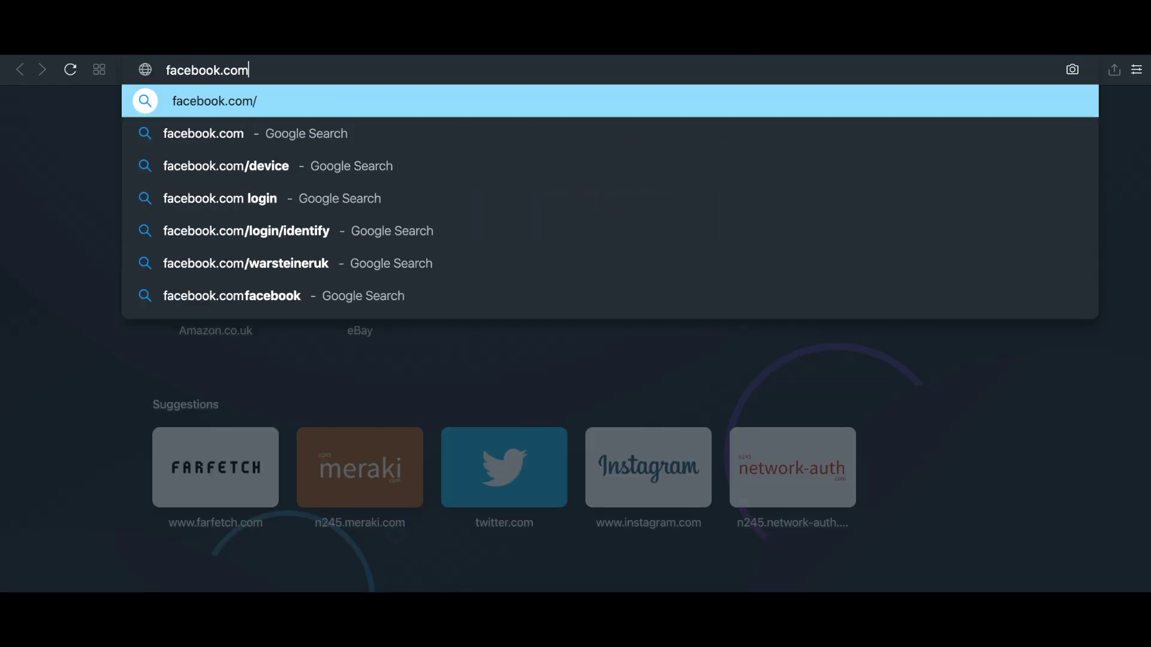
key("Return")
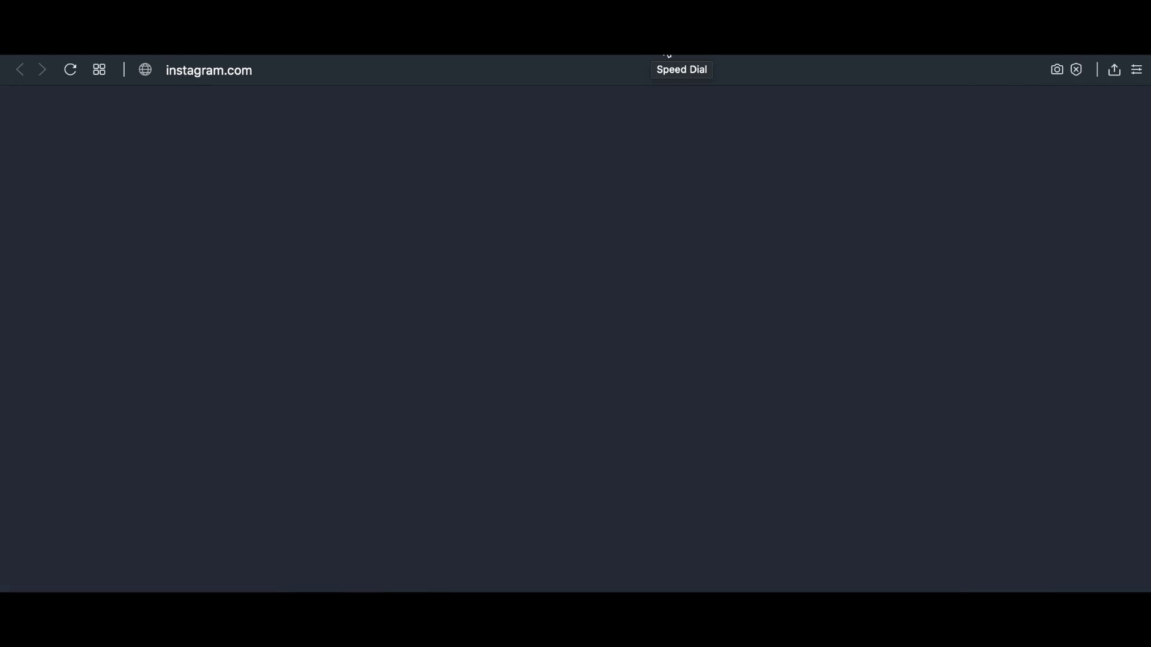